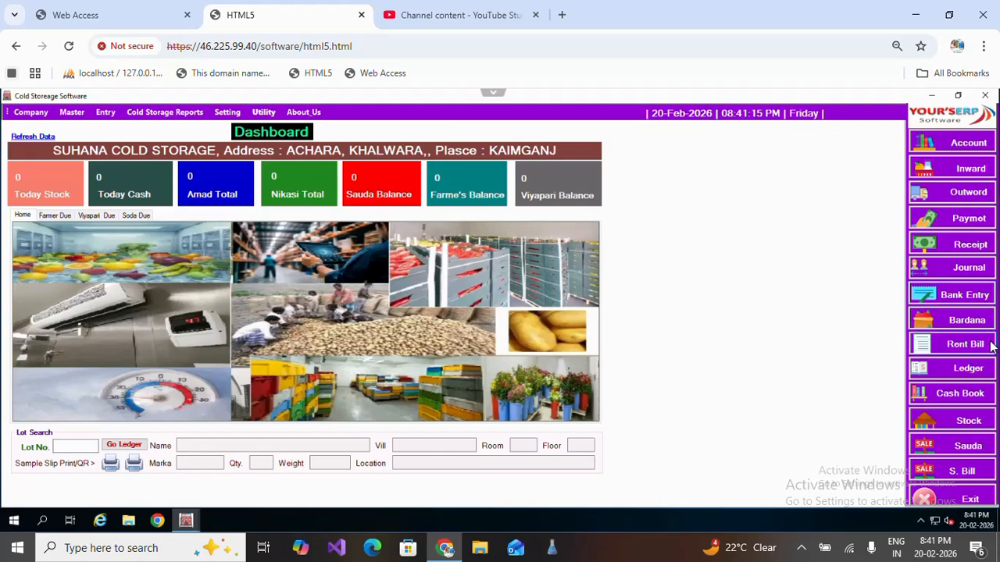
# Open a new Journal Voucher dated 20-02-2026 and move to voucher number 4.
pyautogui.click(966, 274)
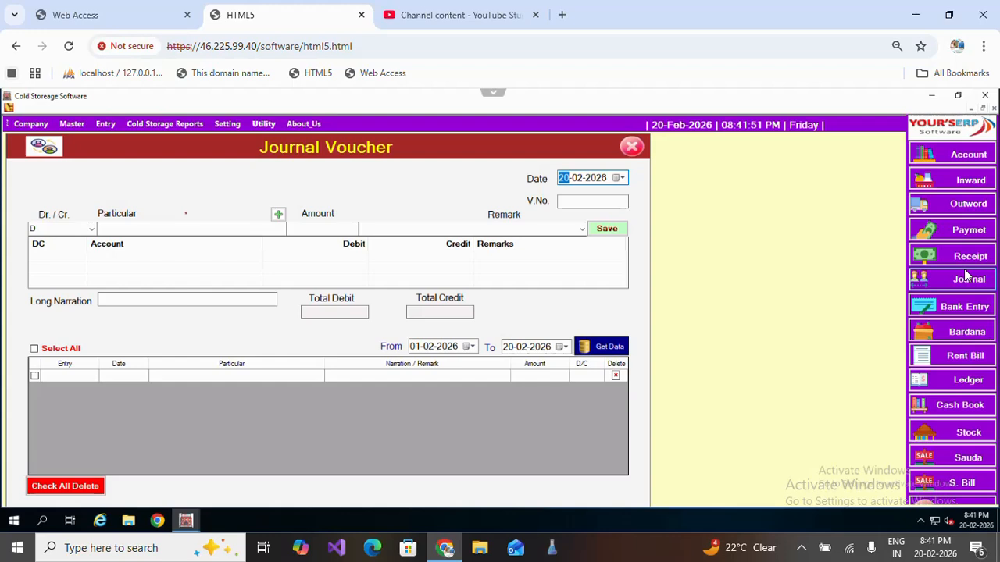
pyautogui.press('Tab')
pyautogui.press('Tab')
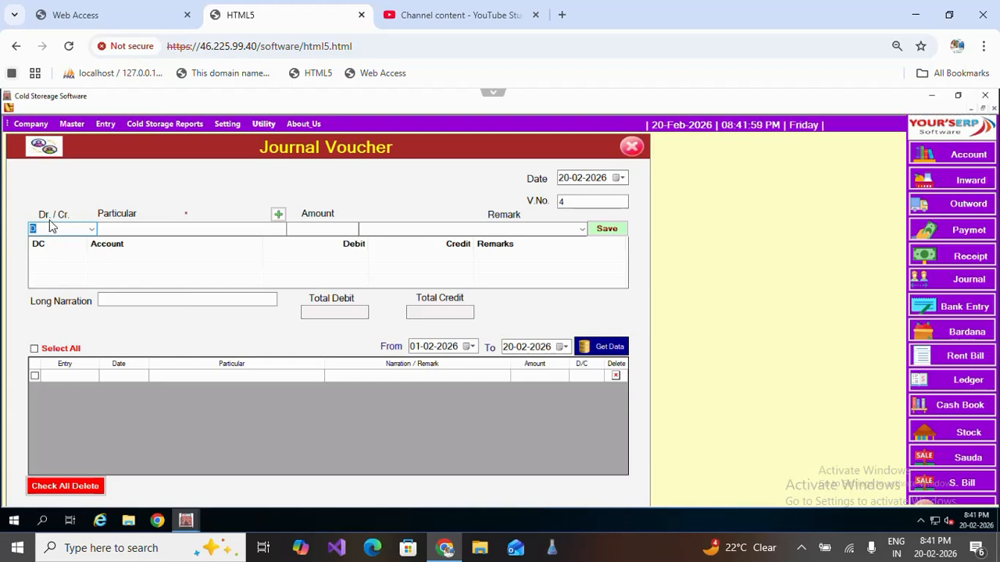
# Set the first line to debit (D) and select the customer account with the 850.00 balance.
pyautogui.click(91, 232)
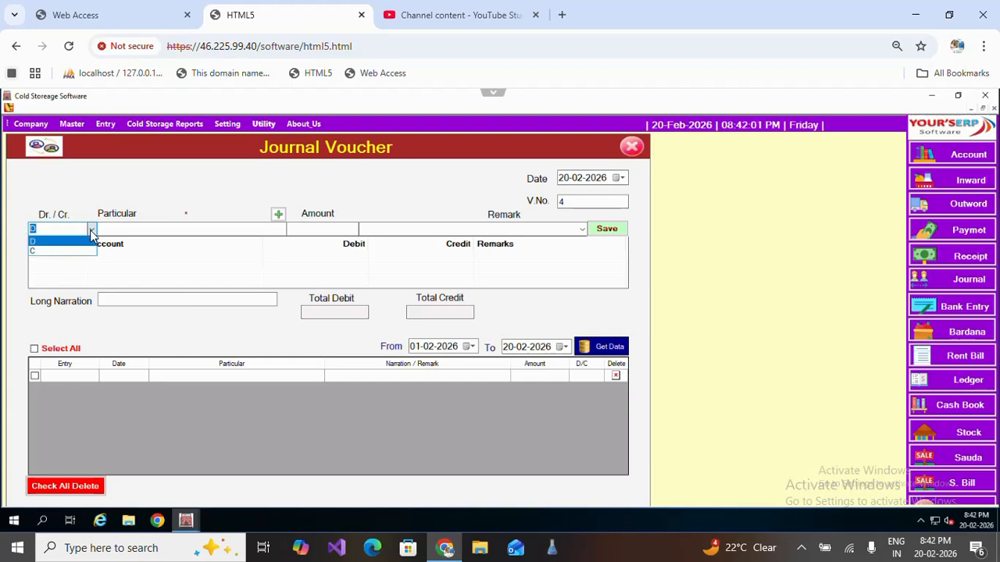
pyautogui.click(44, 242)
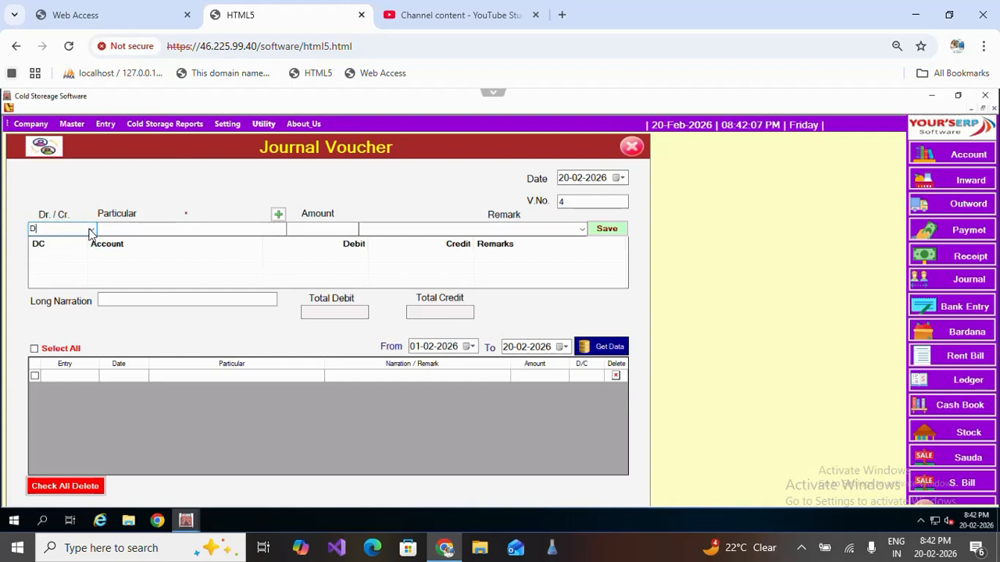
pyautogui.click(91, 231)
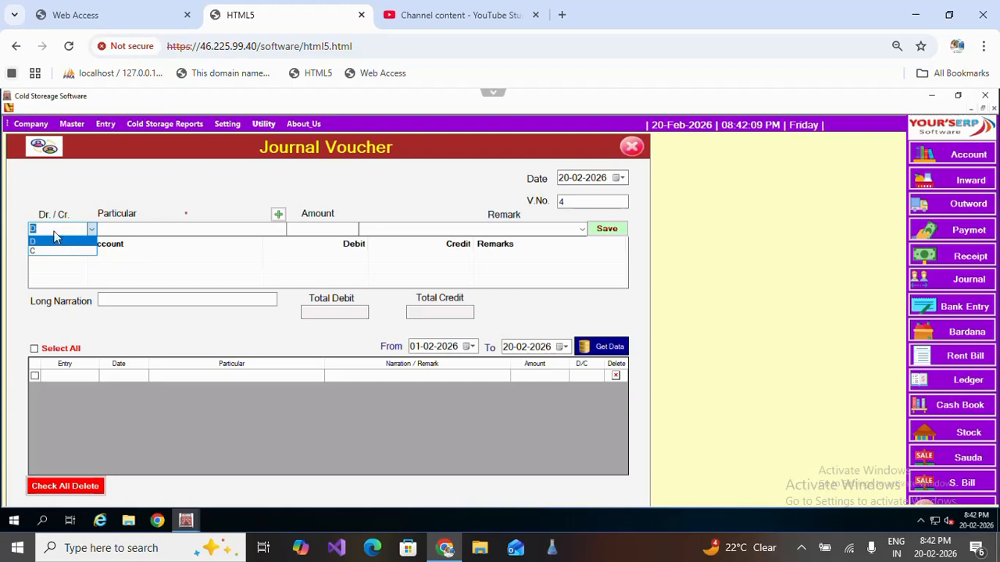
pyautogui.click(54, 239)
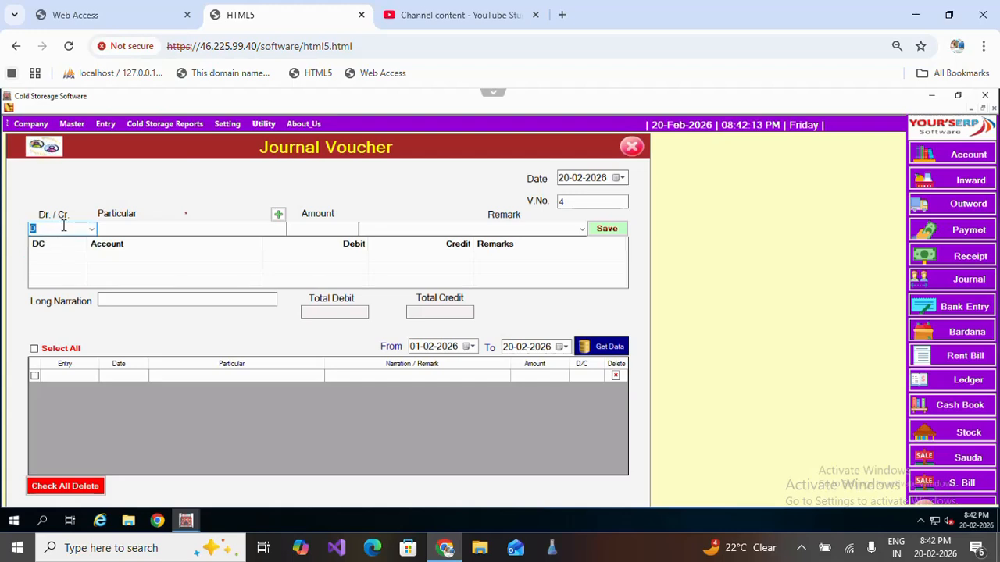
pyautogui.press('Tab')
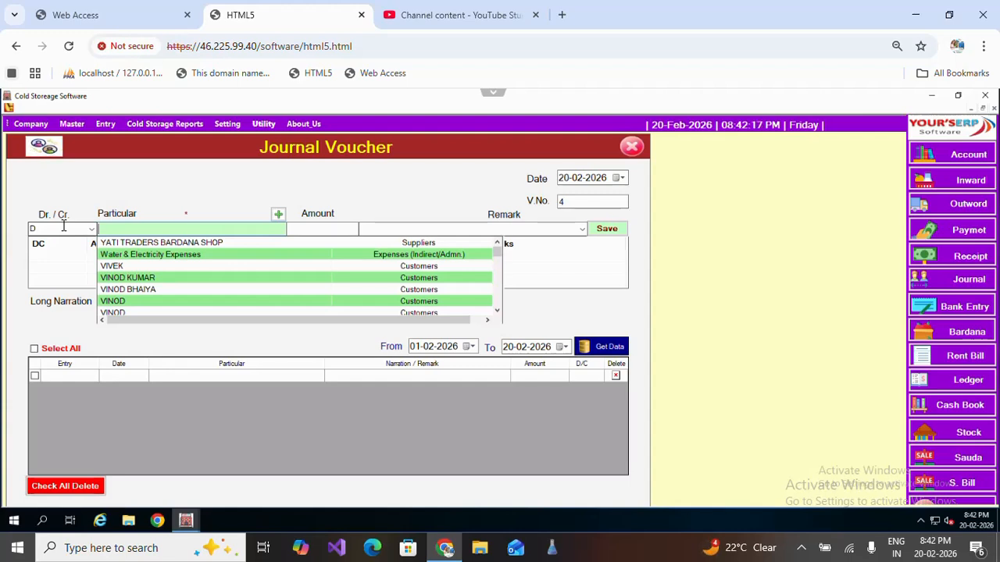
pyautogui.press('Down')
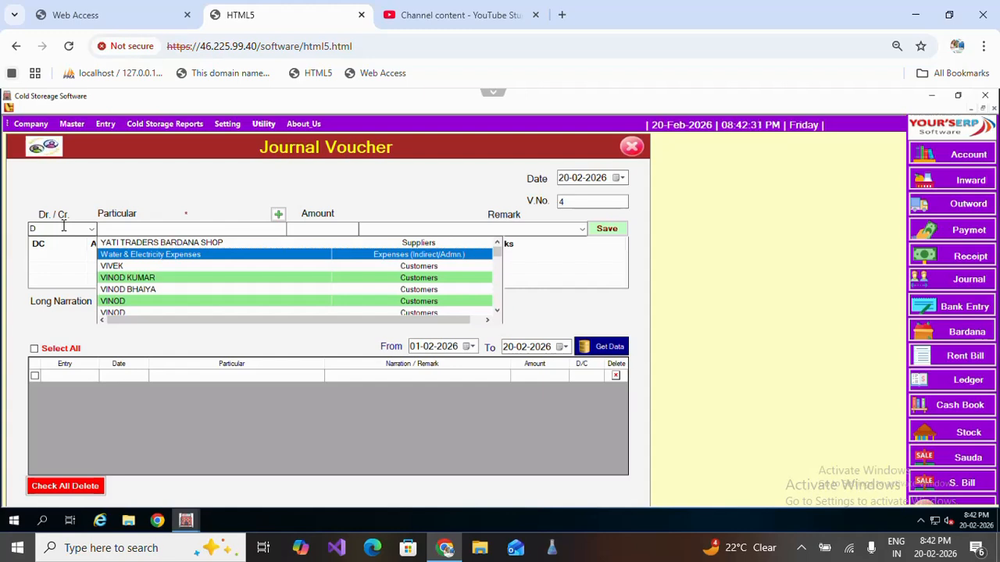
pyautogui.press('Down')
pyautogui.press('Down')
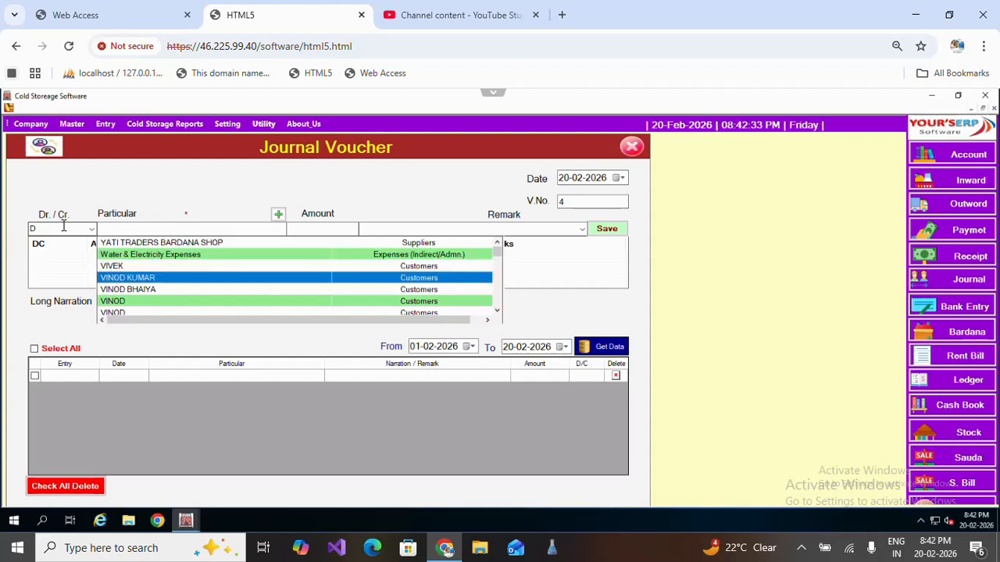
pyautogui.press('Return')
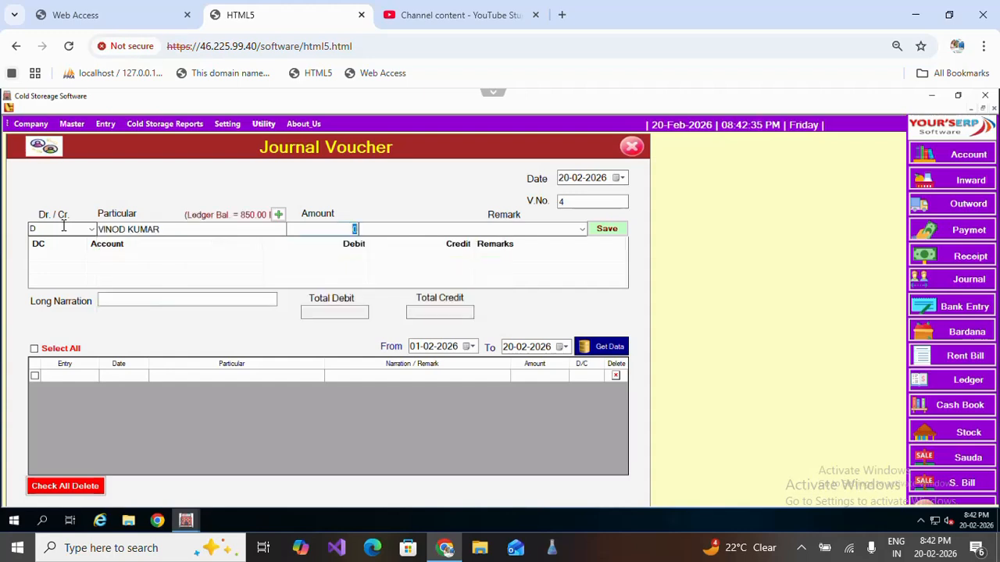
# Enter 850 as the debit amount, add a 'Ty By' remark naming the payer, and add the line.
pyautogui.write('200')
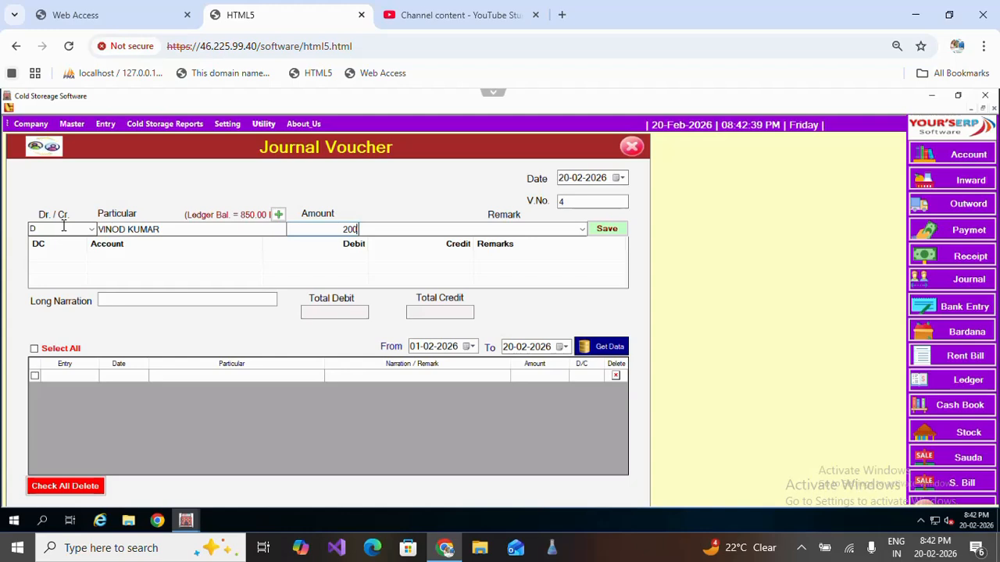
pyautogui.press('BackSpace')
pyautogui.press('BackSpace')
pyautogui.press('BackSpace')
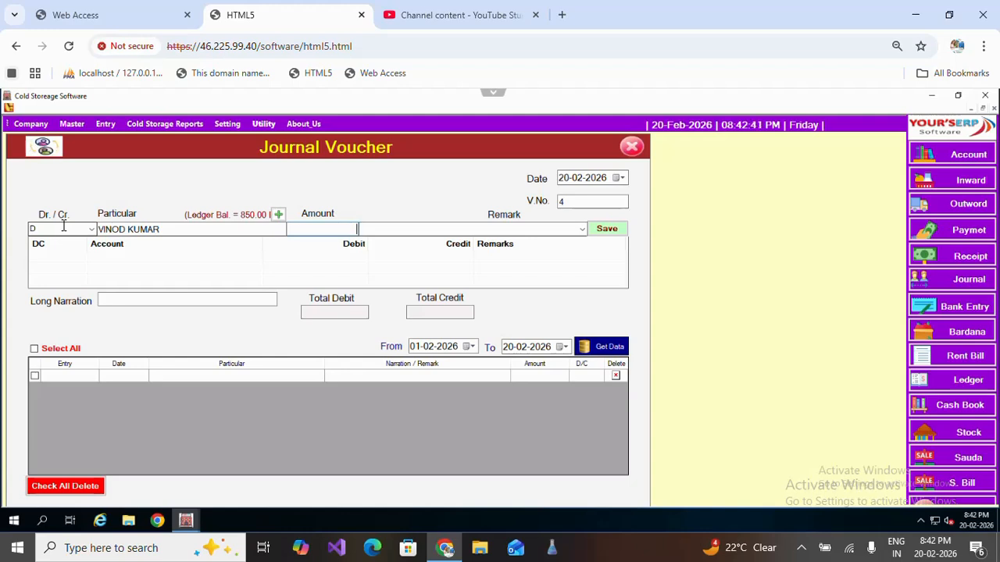
pyautogui.write('850')
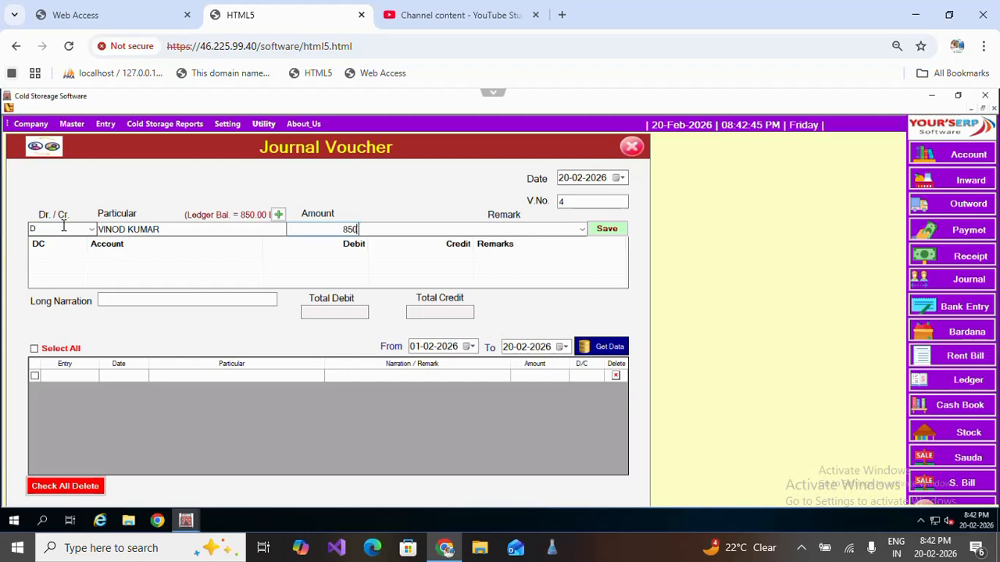
pyautogui.press('Return')
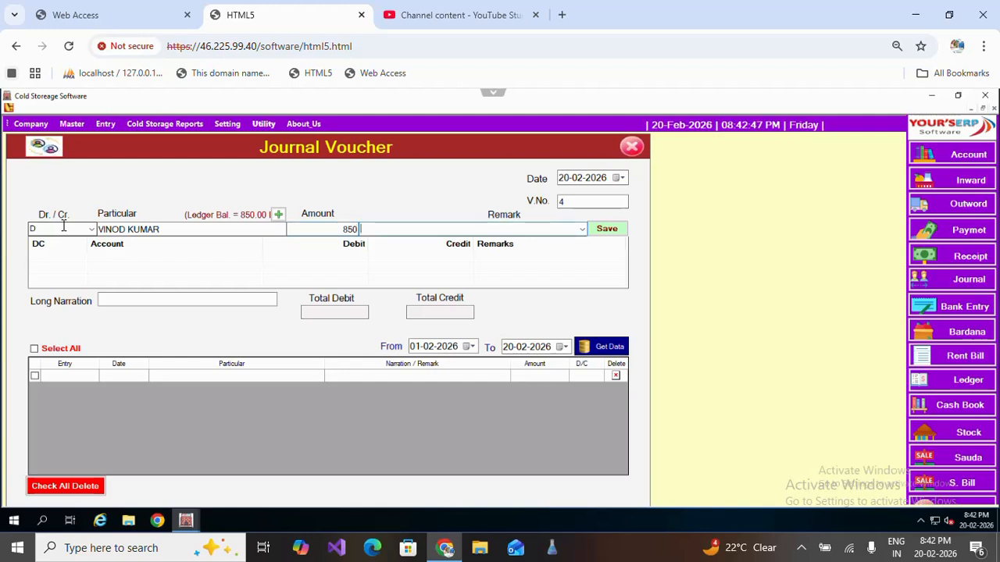
pyautogui.write('Ty b')
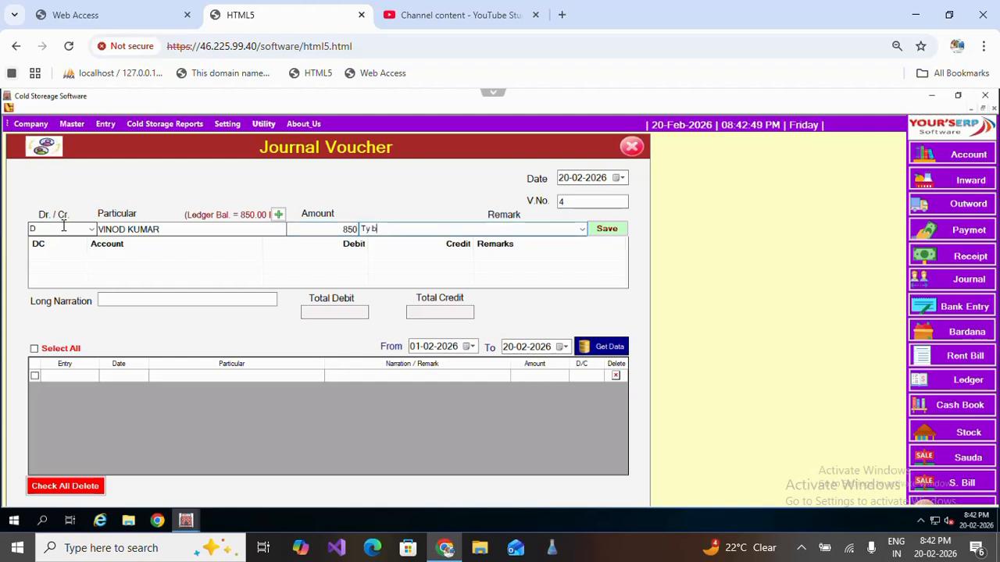
pyautogui.press('BackSpace')
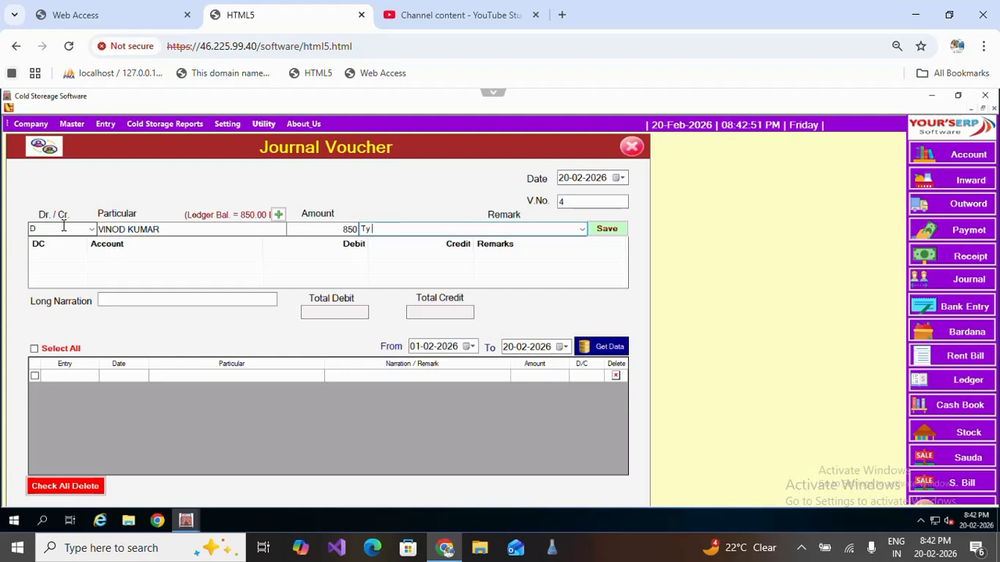
pyautogui.write('By')
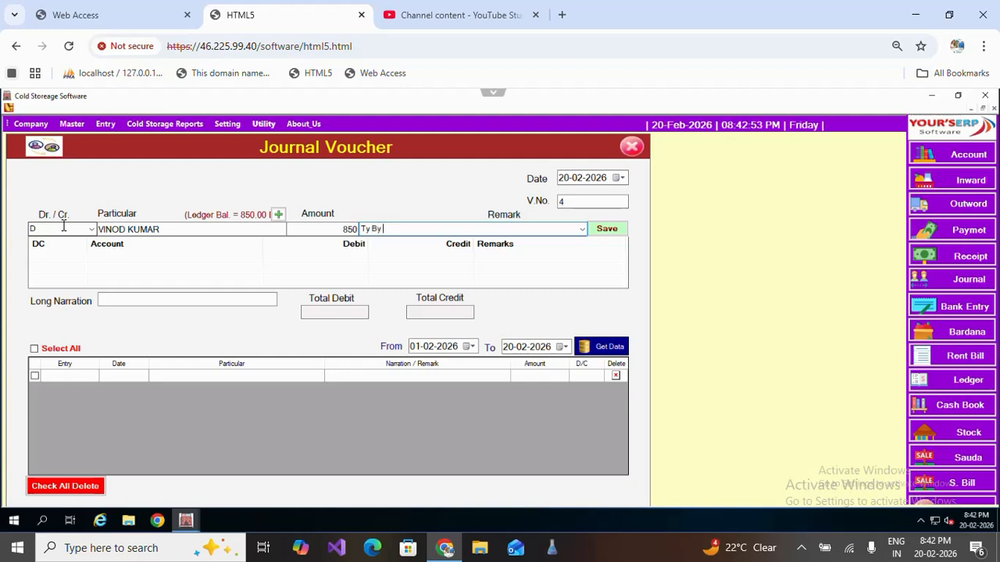
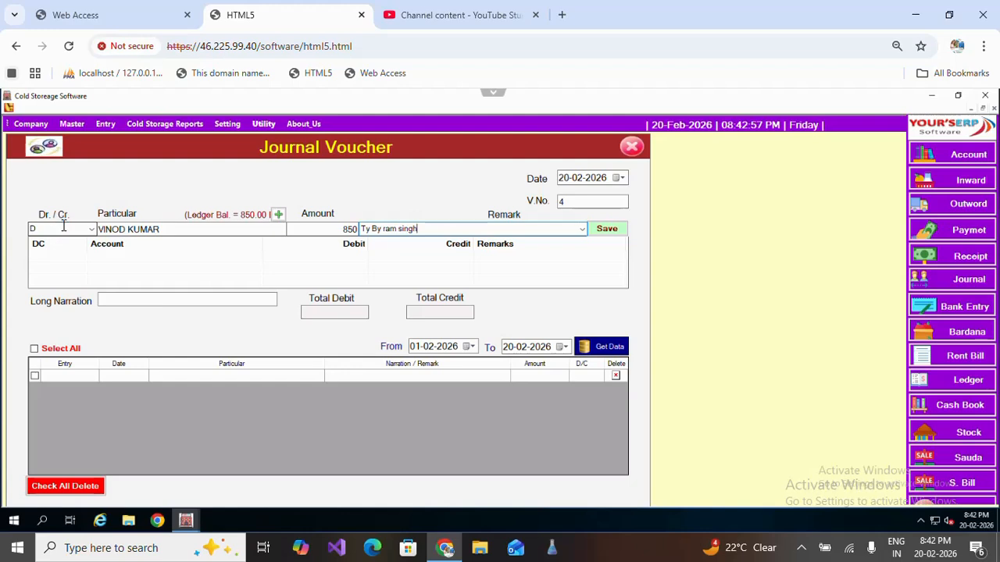
pyautogui.press('Return')
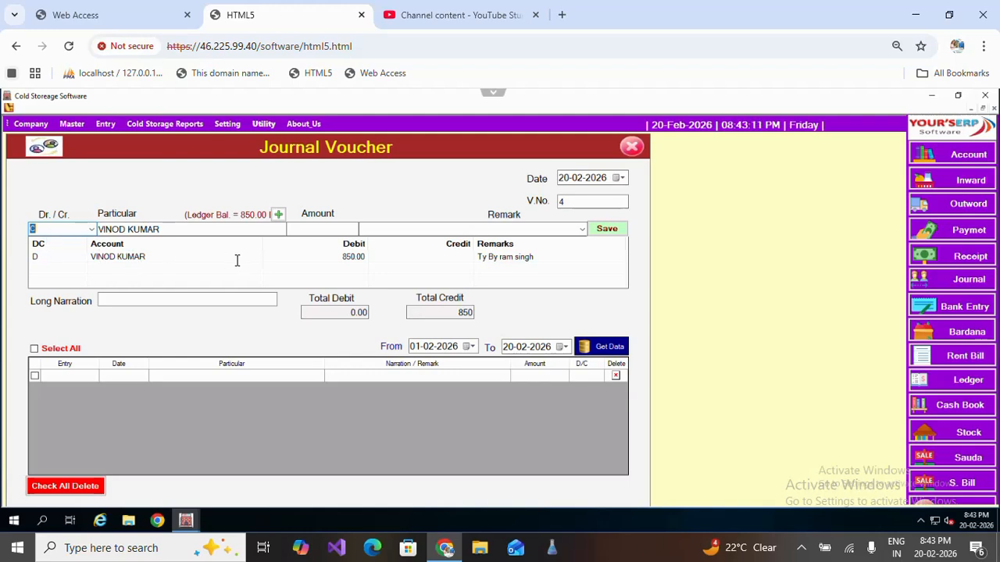
# Search 'ram' to select the second customer as the credit account and keep 850.
pyautogui.press('Return')
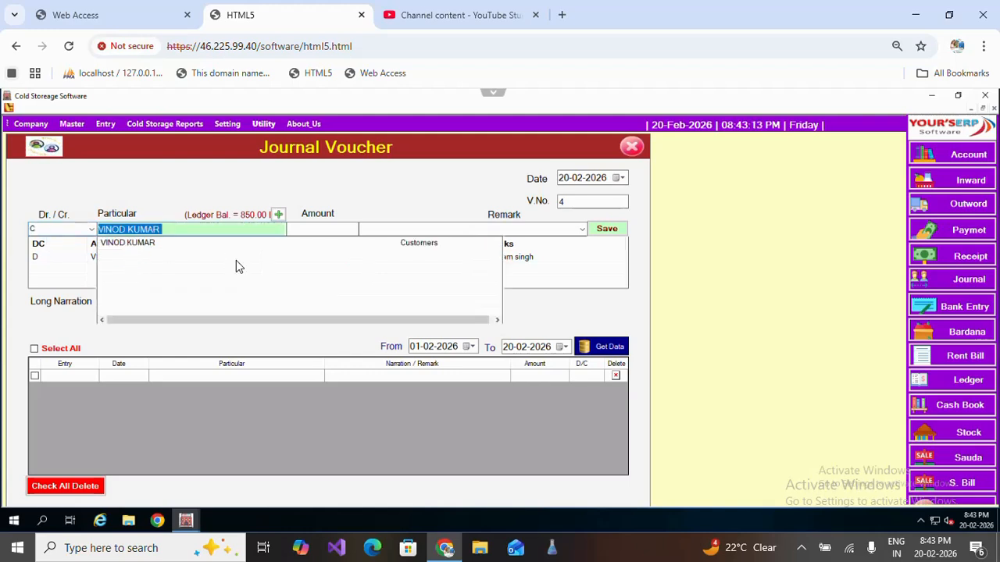
pyautogui.press('BackSpace')
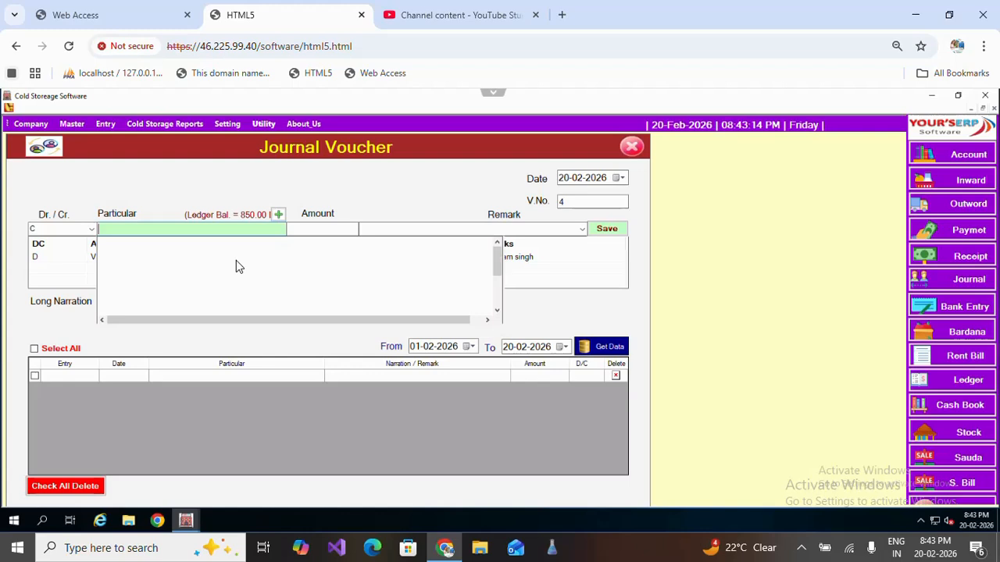
pyautogui.write('ram')
pyautogui.press('Down')
pyautogui.press('Down')
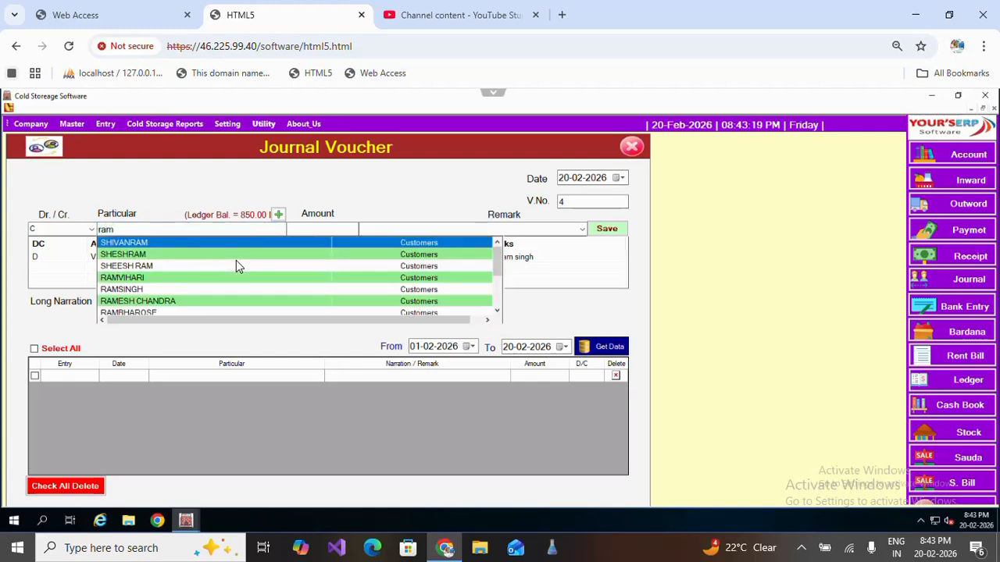
pyautogui.press('Return')
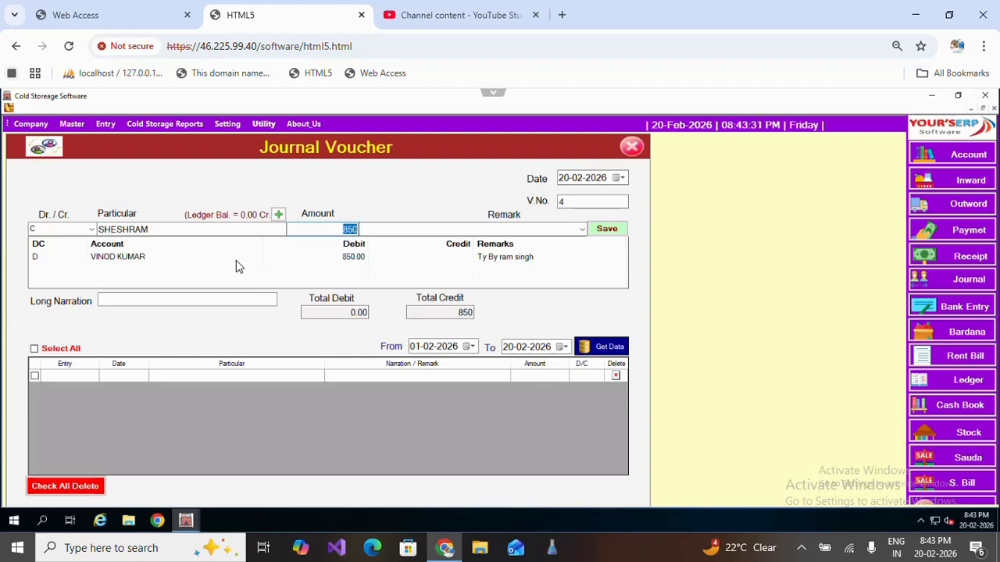
pyautogui.press('Return')
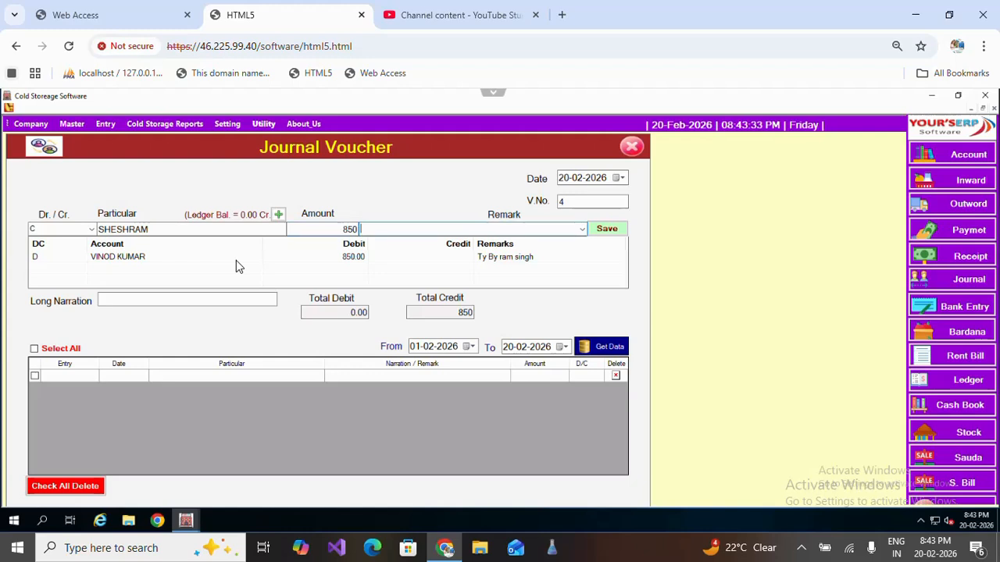
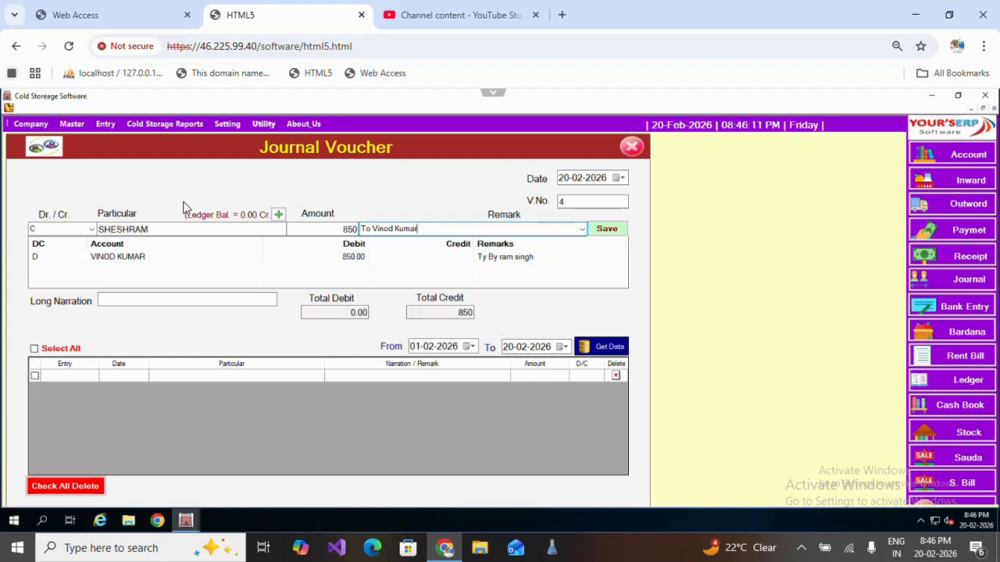
# Discard the unfinished entry by closing the Journal Voucher form.
pyautogui.click(325, 229)
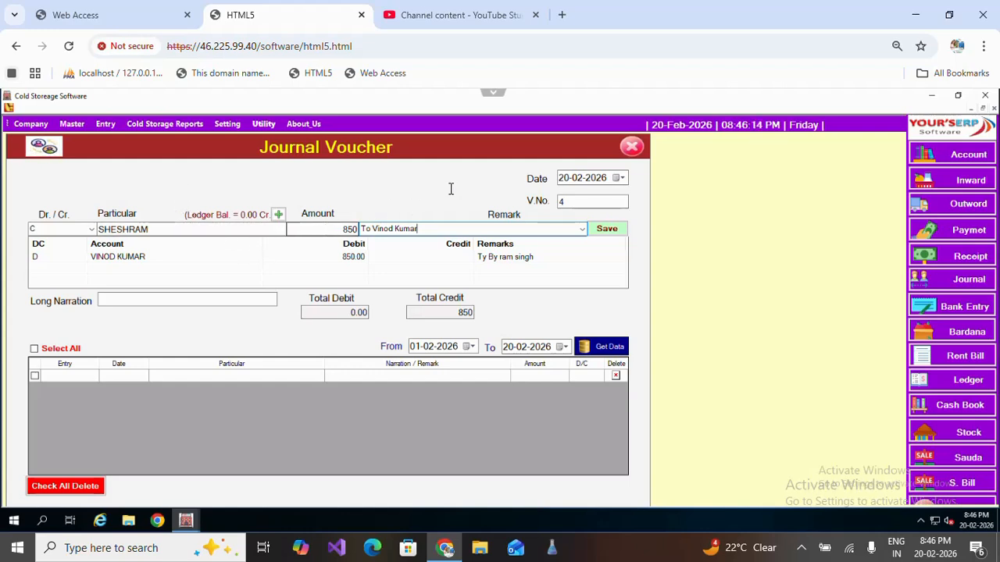
pyautogui.click(632, 147)
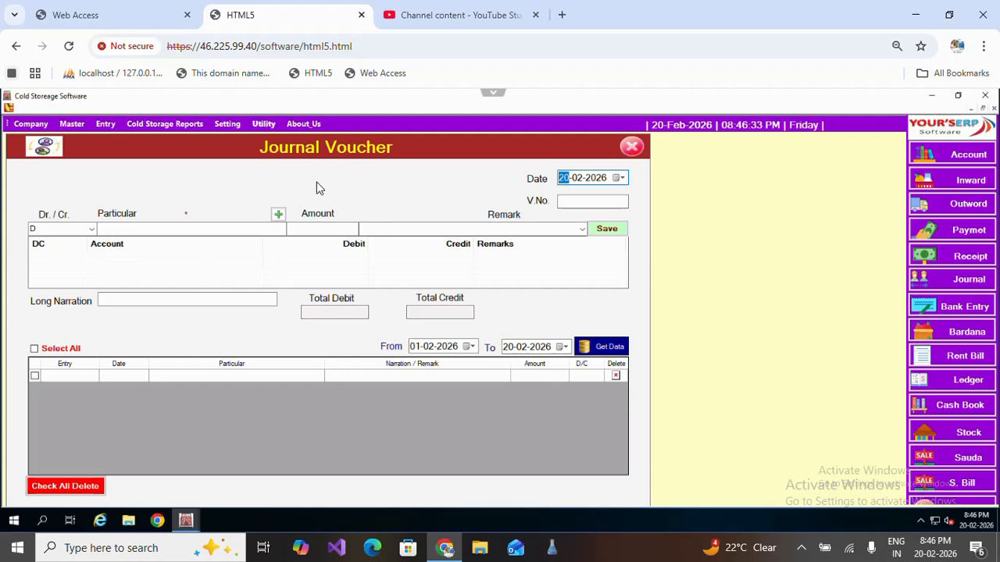
# Load and review the journal entries from 01-02-2026 to 20-02-2026.
pyautogui.click(601, 349)
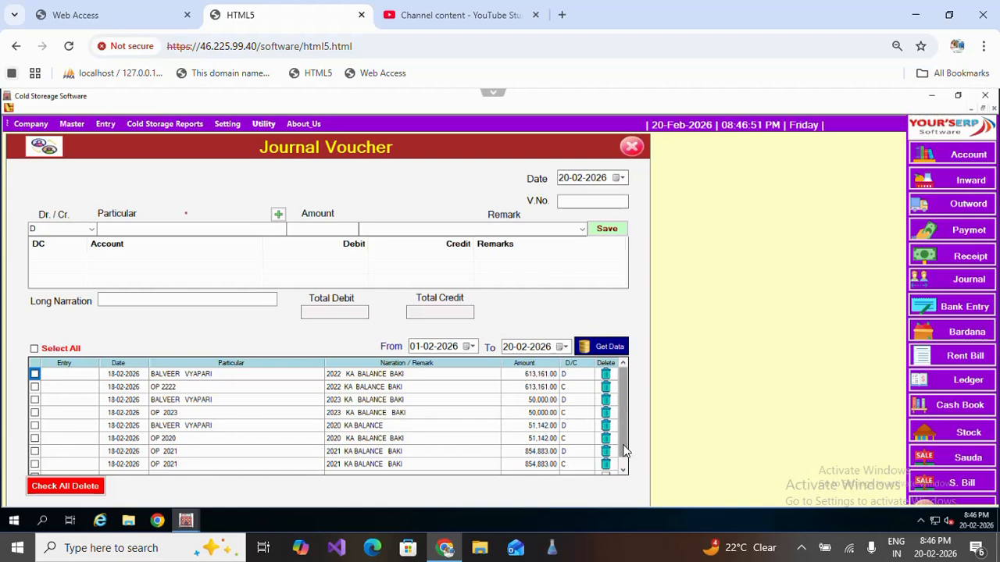
pyautogui.scroll(-1, 625, 450)
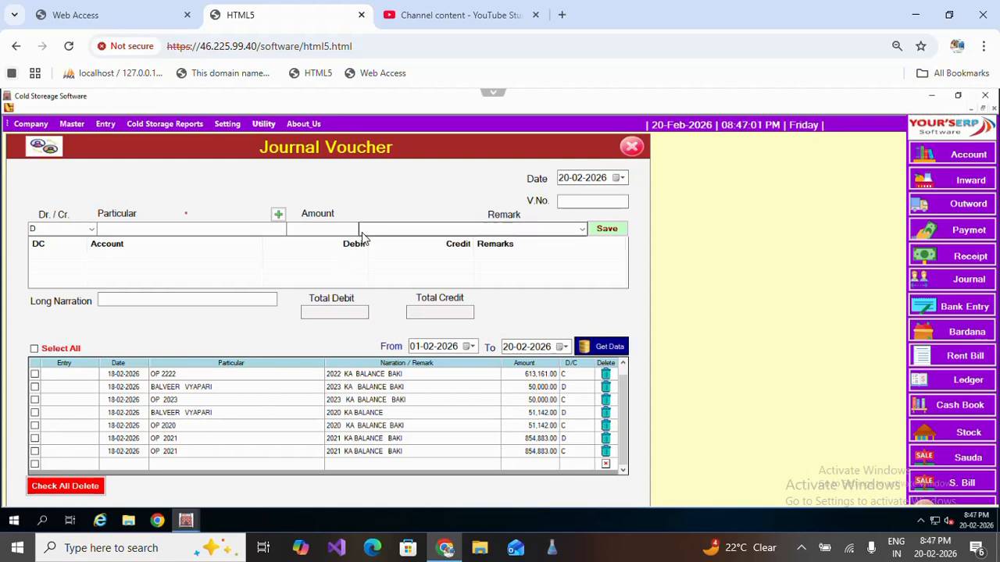
pyautogui.click(91, 229)
pyautogui.click(153, 228)
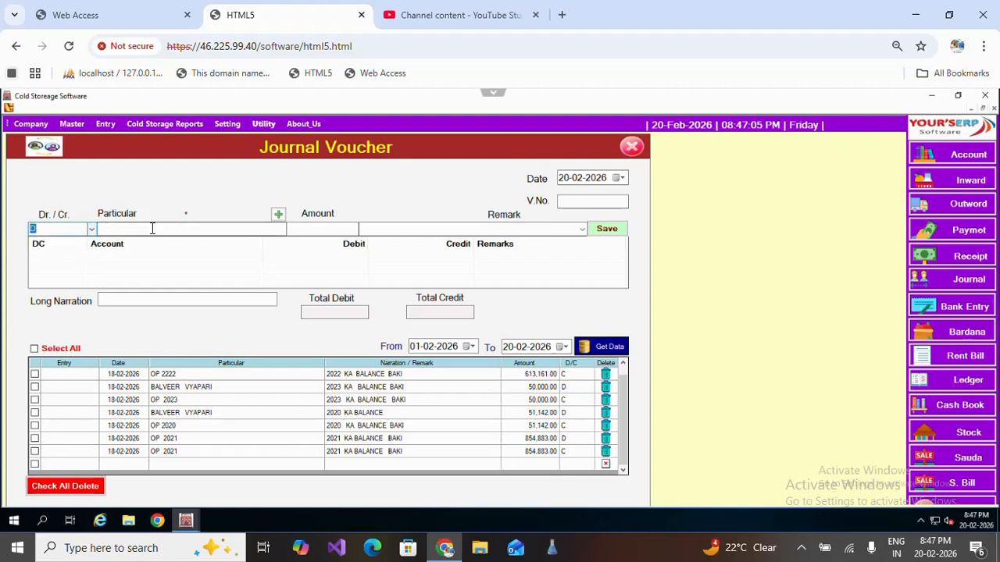
pyautogui.click(312, 227)
pyautogui.click(387, 226)
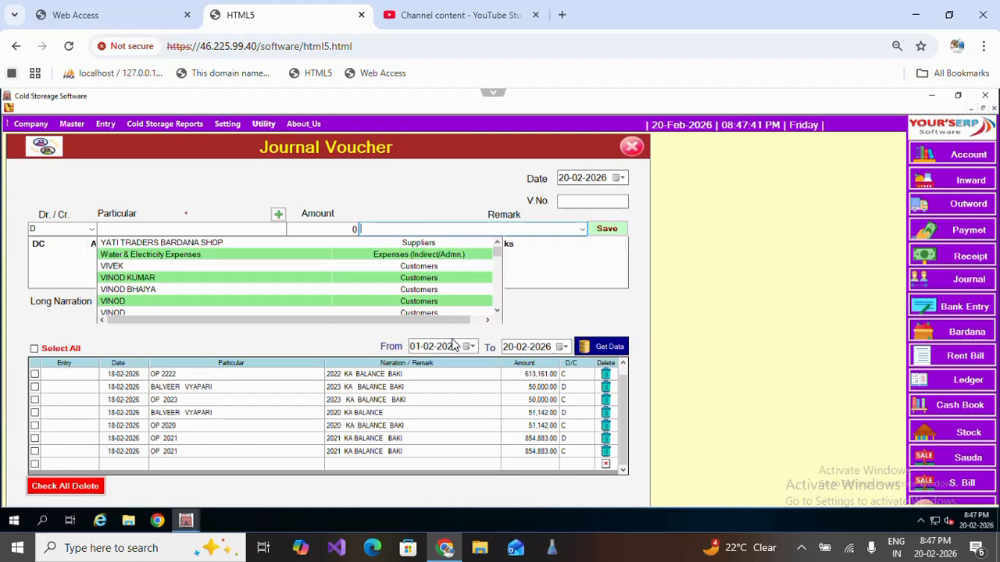
pyautogui.click(801, 549)
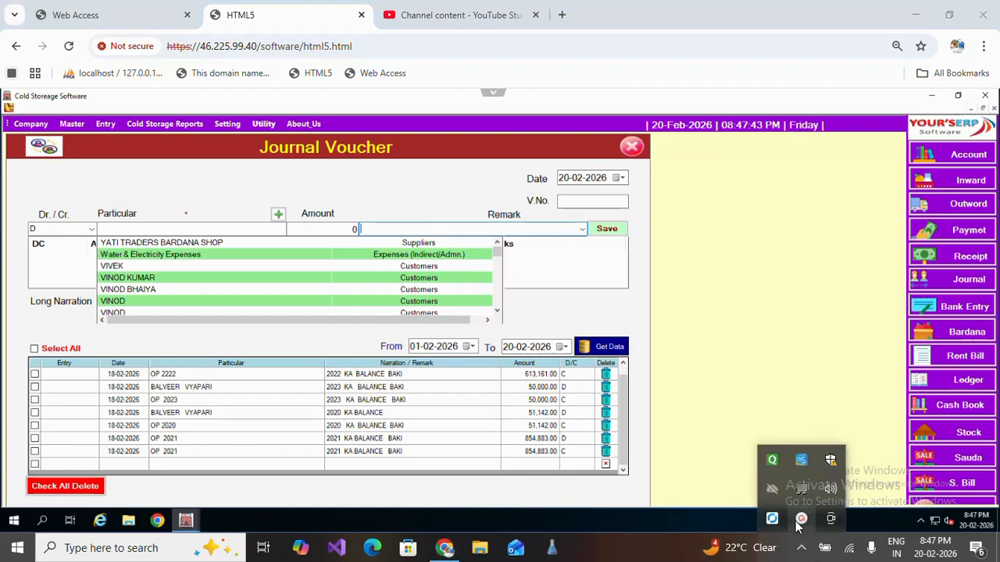